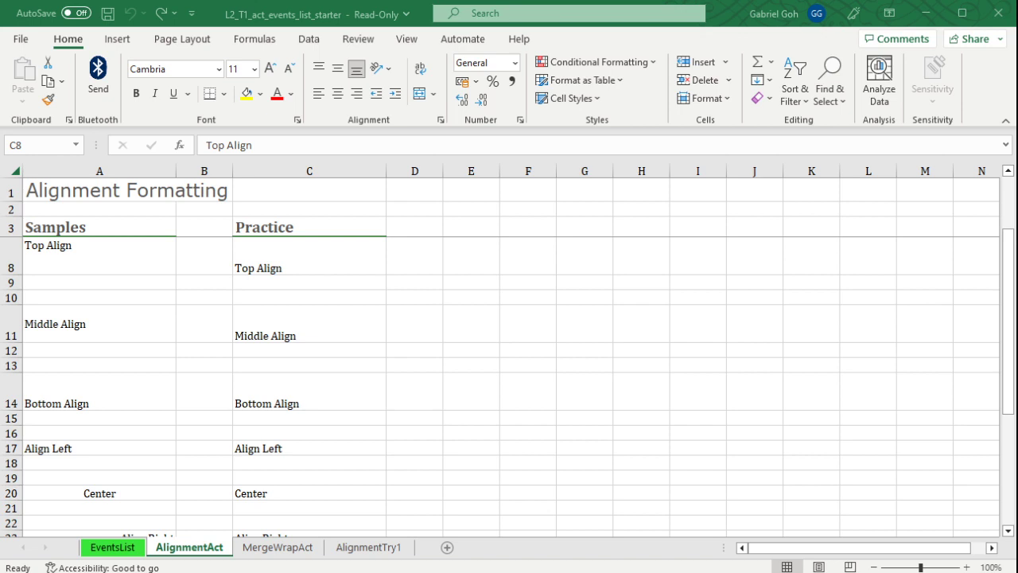
- Top-align the Top Align practice cell C8 and middle-align the Middle Align practice cell C11
left_click(166, 374)
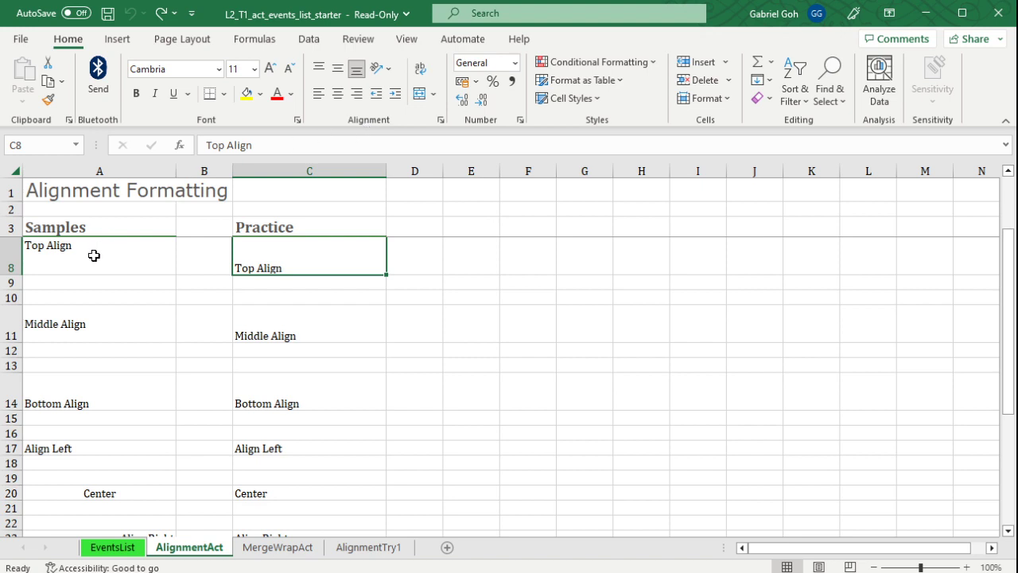
scroll(108, 280, "up", 2)
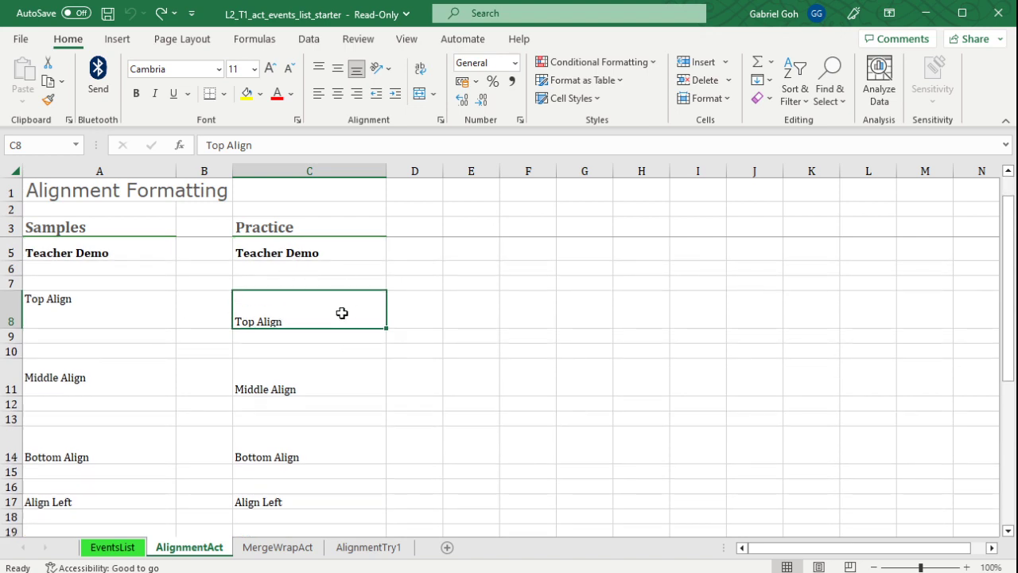
scroll(342, 313, "down", 1)
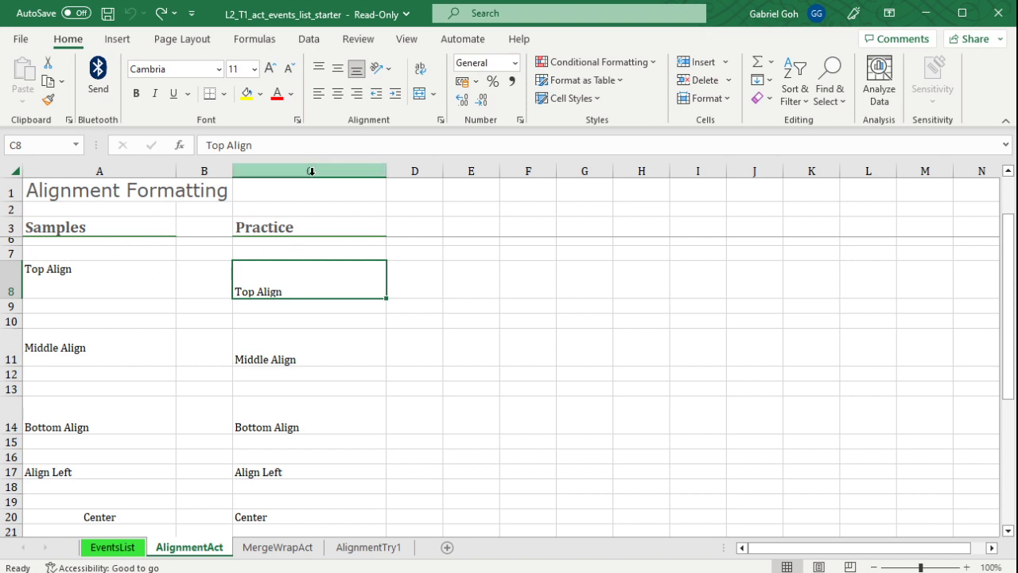
left_click(318, 69)
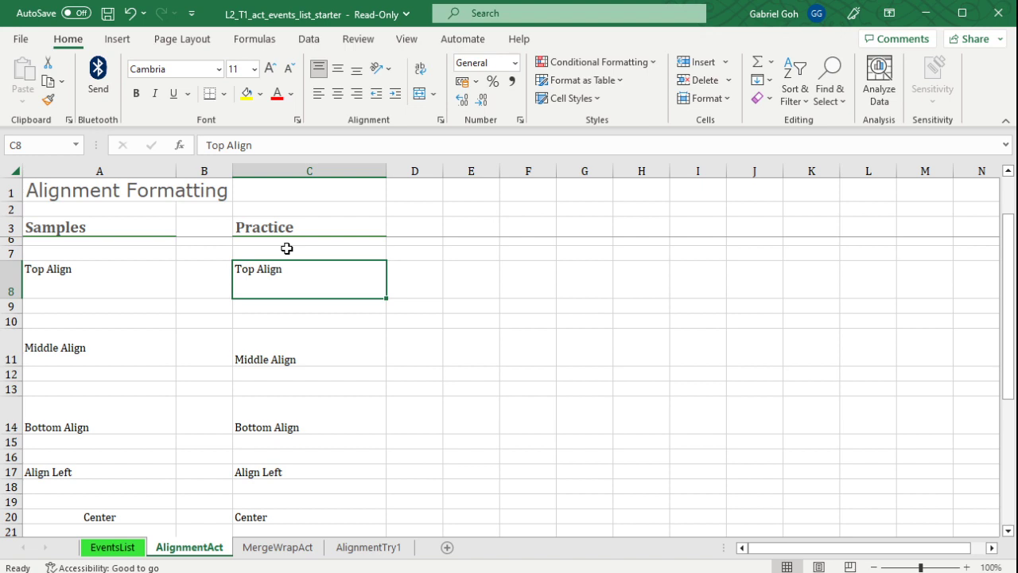
left_click(332, 352)
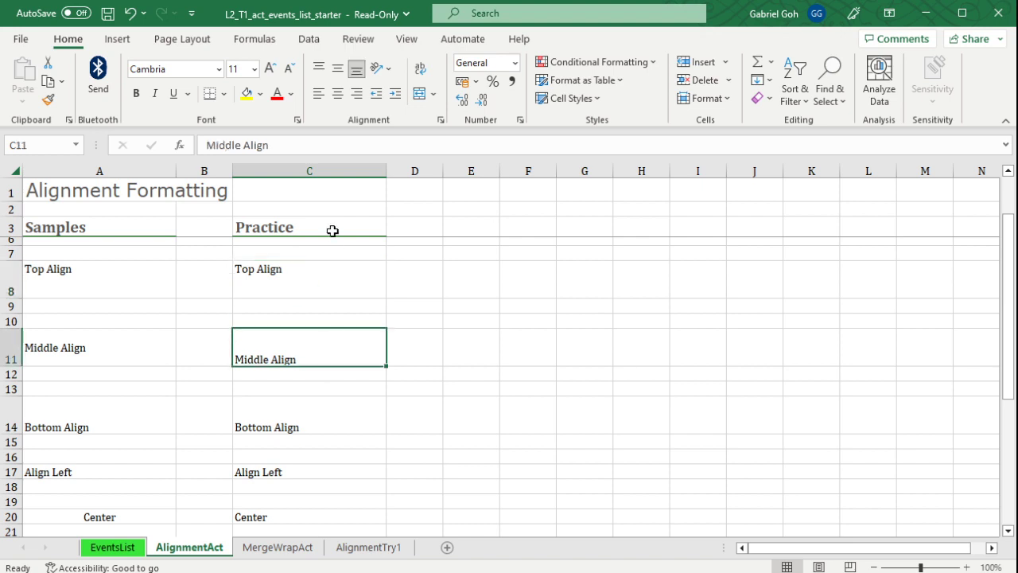
left_click(337, 69)
- Check the Bottom Align practice cell C14 and left-align the Align Left practice cell C17
scroll(366, 333, "down", 1)
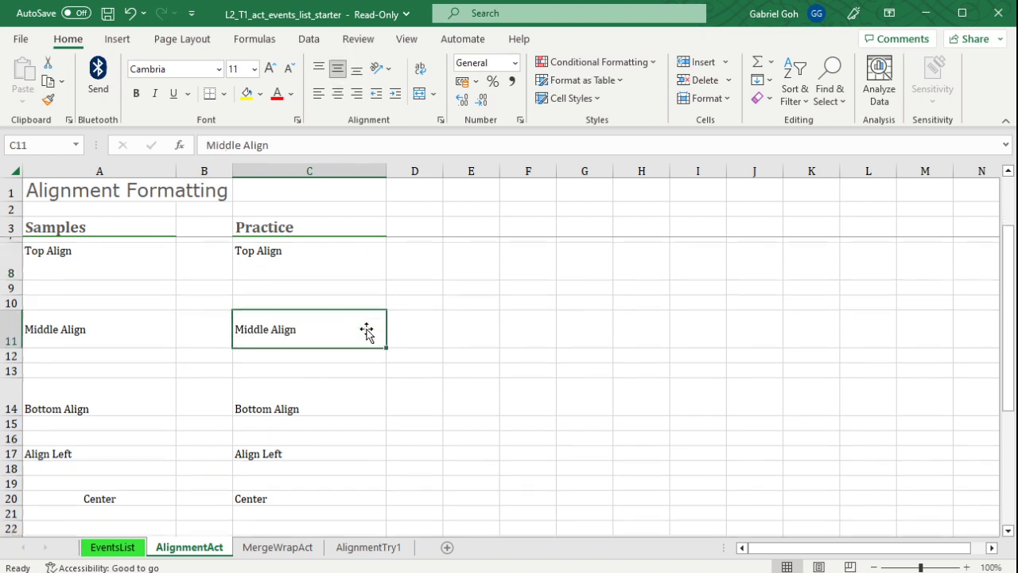
left_click(299, 355)
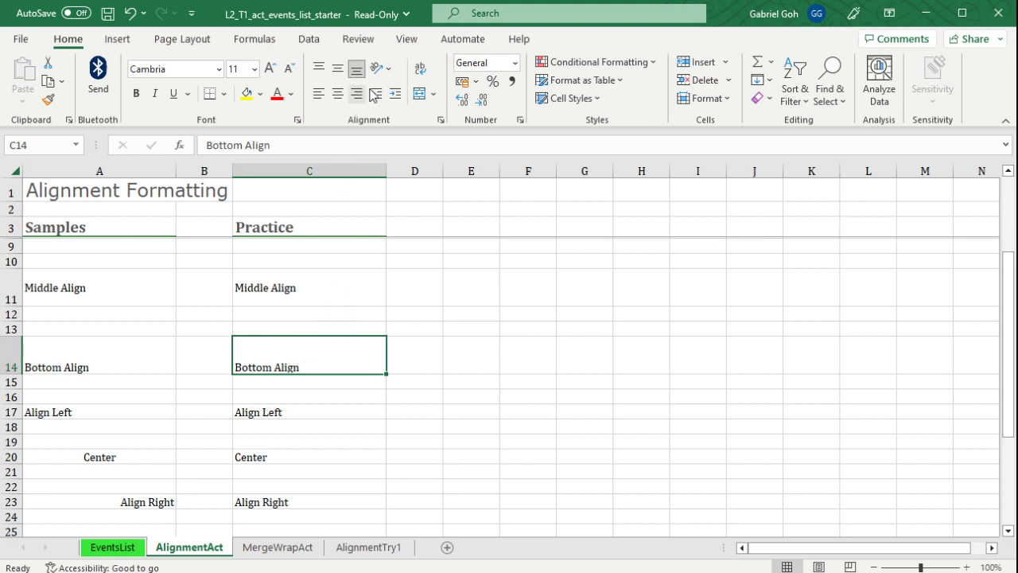
scroll(330, 330, "down", 1)
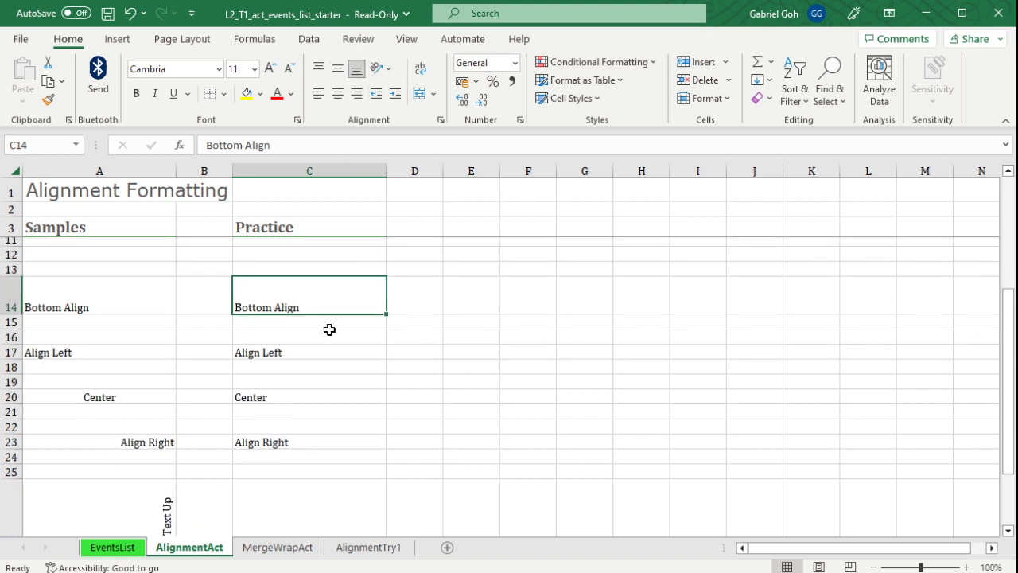
left_click(302, 357)
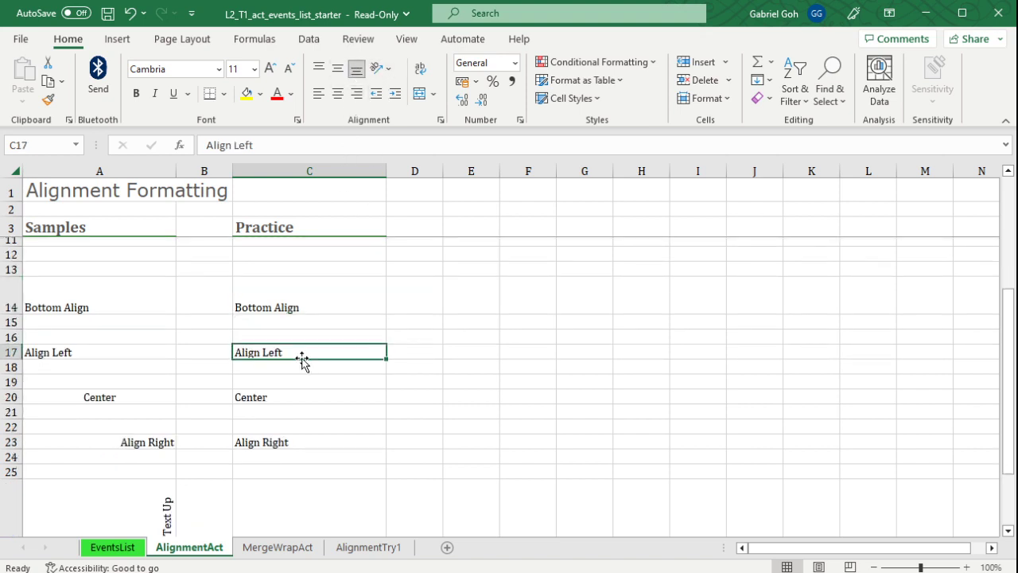
left_click(317, 95)
- Center the text in practice cell C20 and right-align the text in practice cell C23
left_click(307, 399)
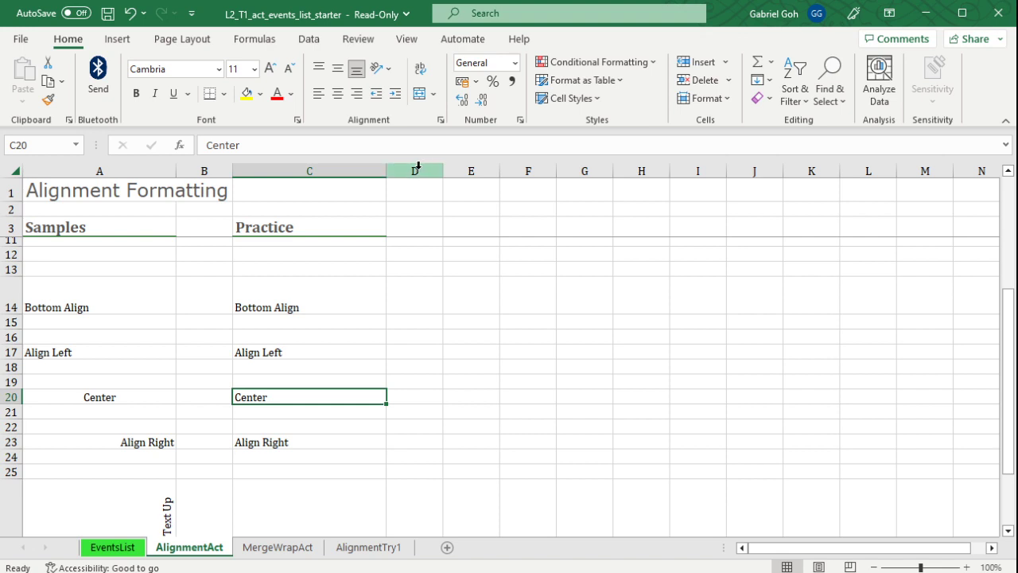
left_click(343, 96)
left_click(288, 443)
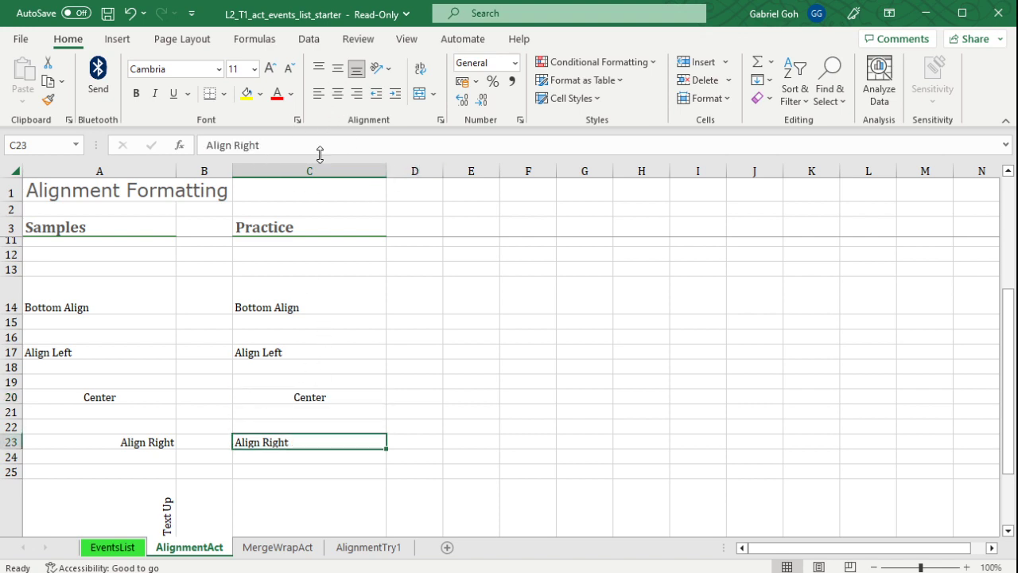
left_click(363, 97)
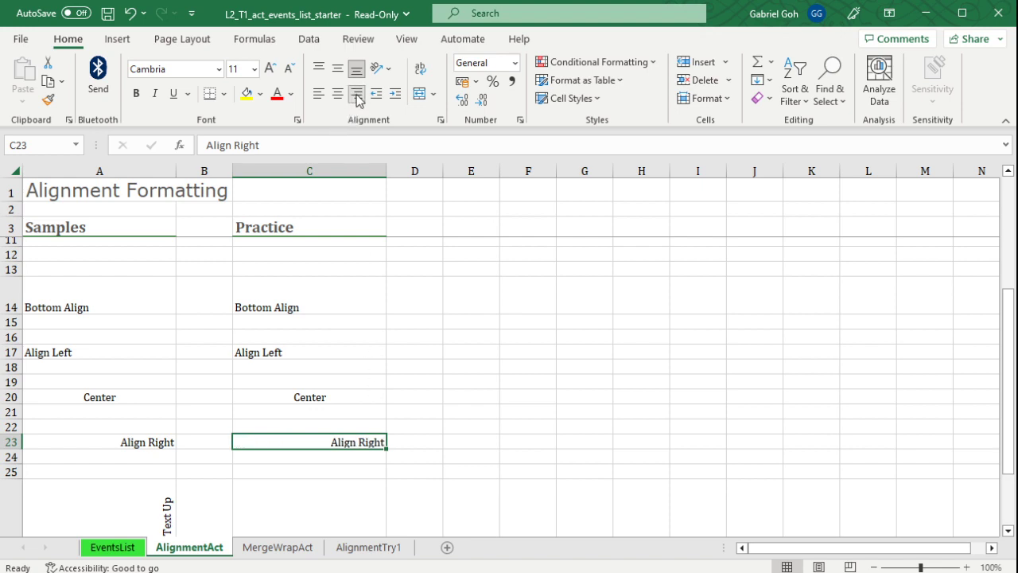
- Apply the Rotate Text Up orientation to the Rotate Text Up practice cell C26
scroll(375, 263, "down", 2)
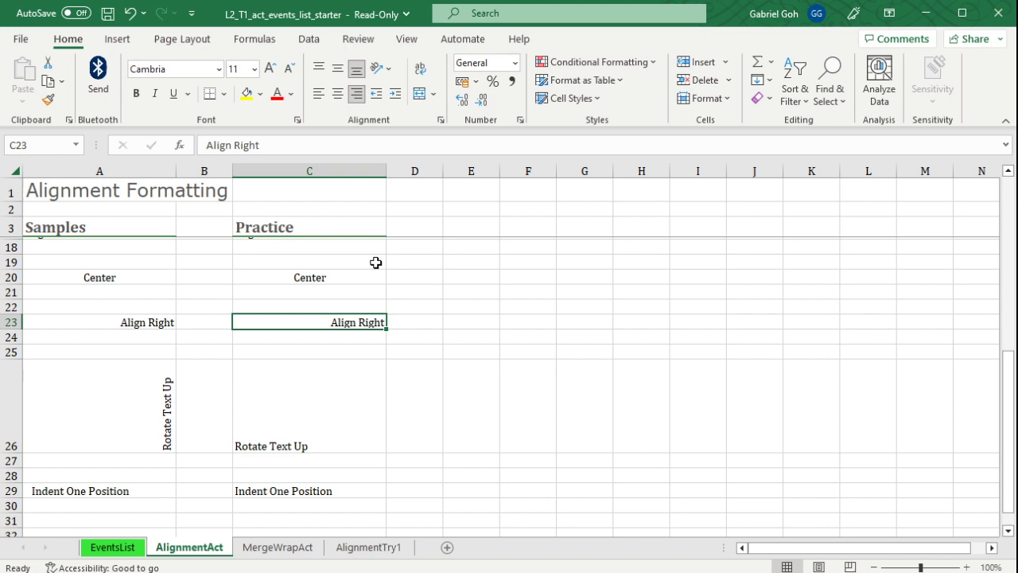
left_click(330, 422)
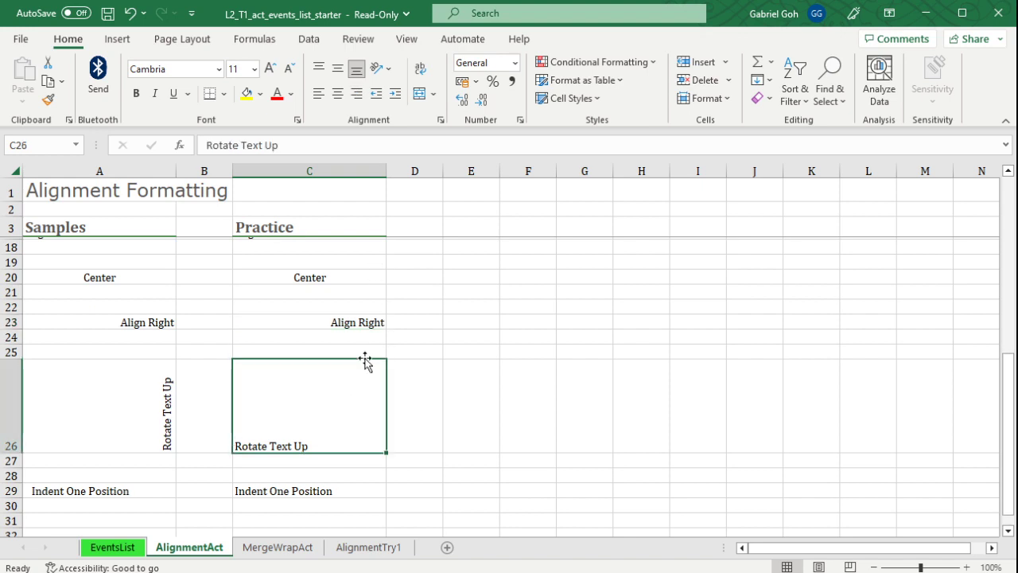
left_click(385, 73)
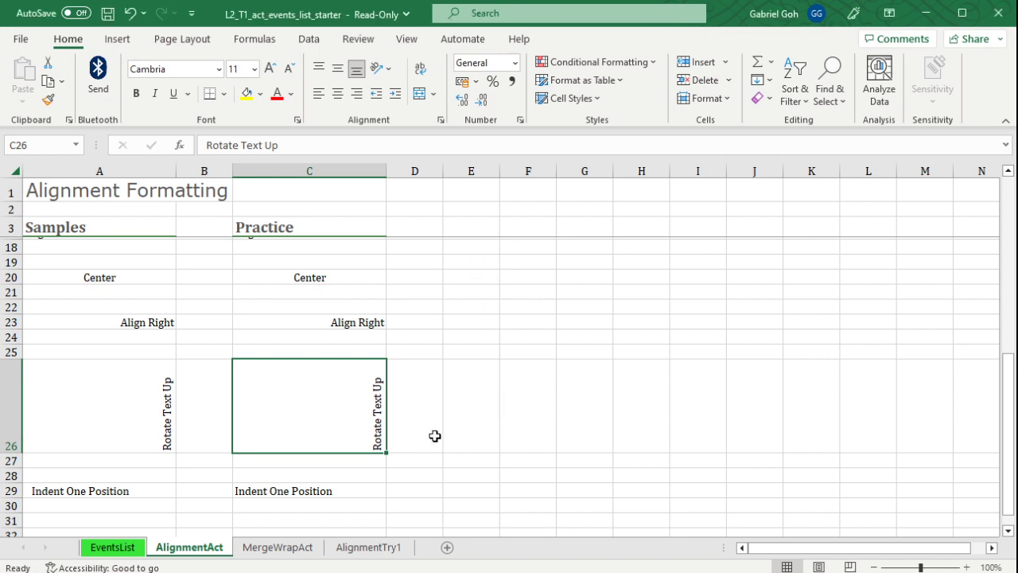
- Increase the indent of practice cell C29 level by level until its text reaches the cell's right edge
scroll(434, 437, "down", 1)
left_click(323, 459)
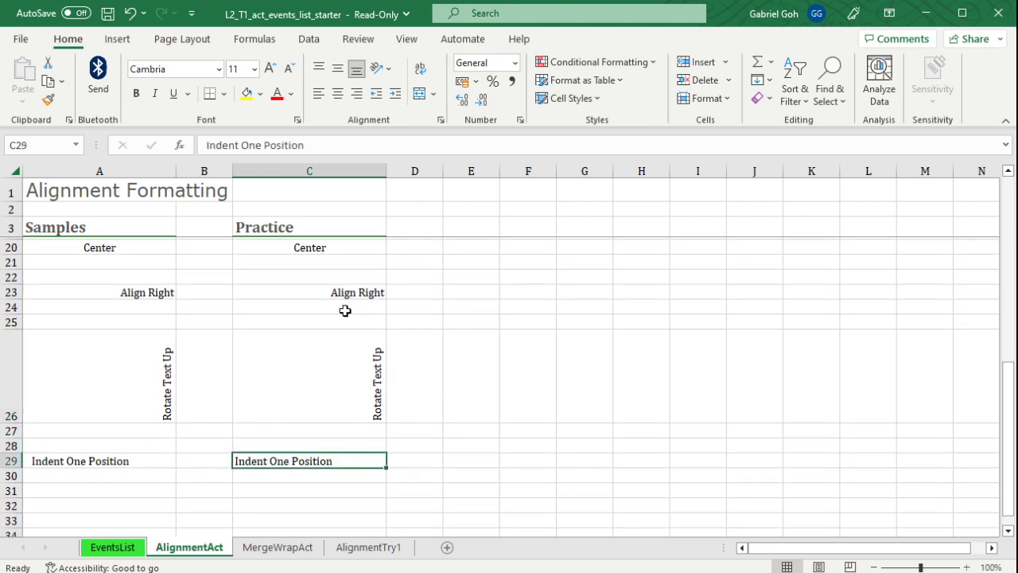
left_click(394, 95)
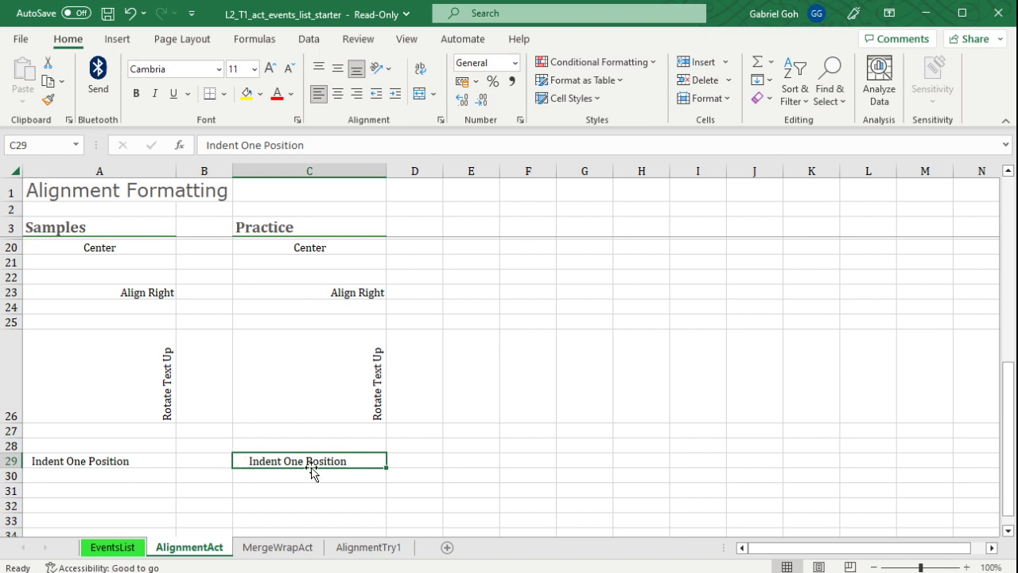
left_click(391, 99)
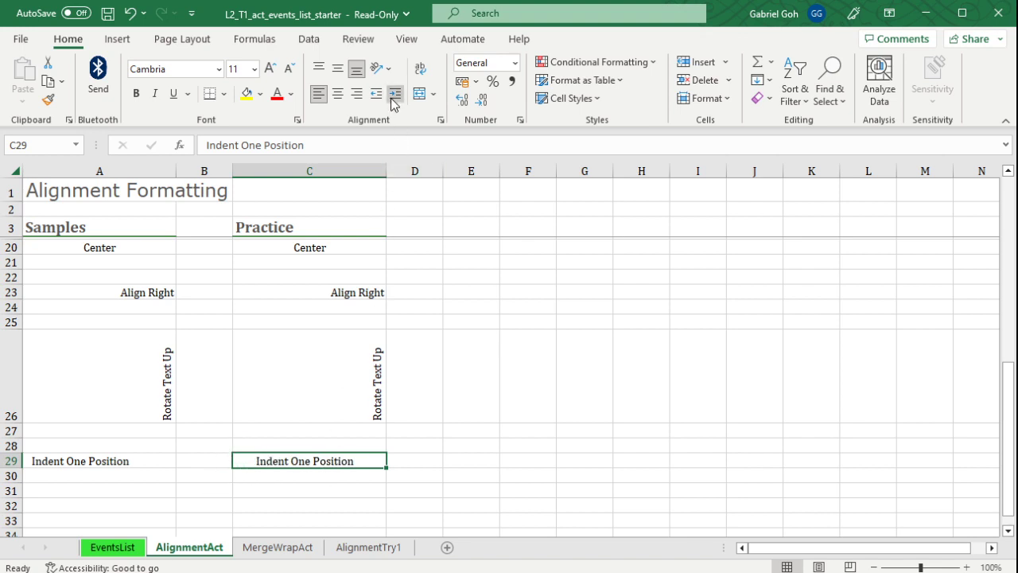
left_click(391, 98)
left_click(391, 98)
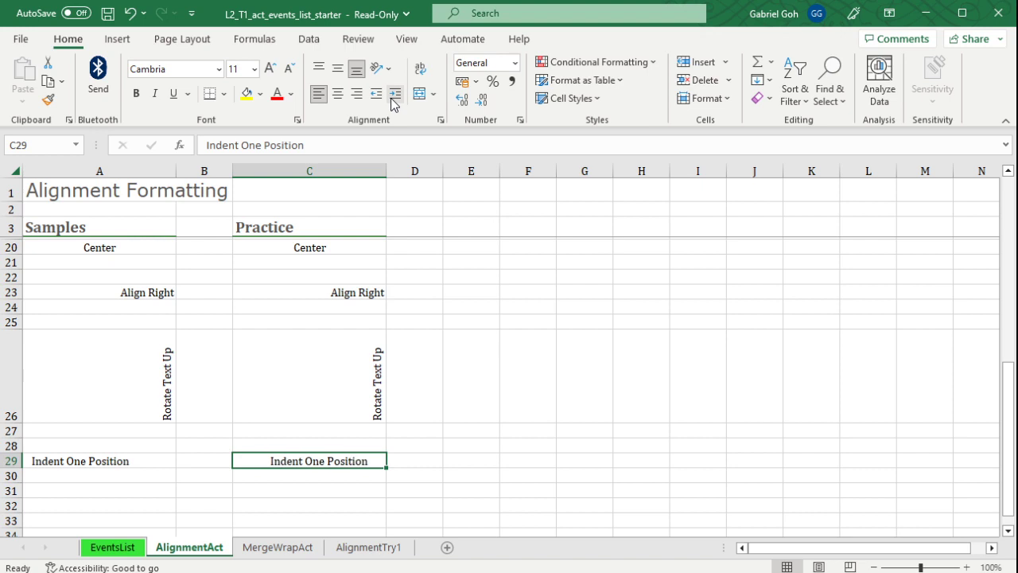
left_click(391, 97)
left_click(390, 98)
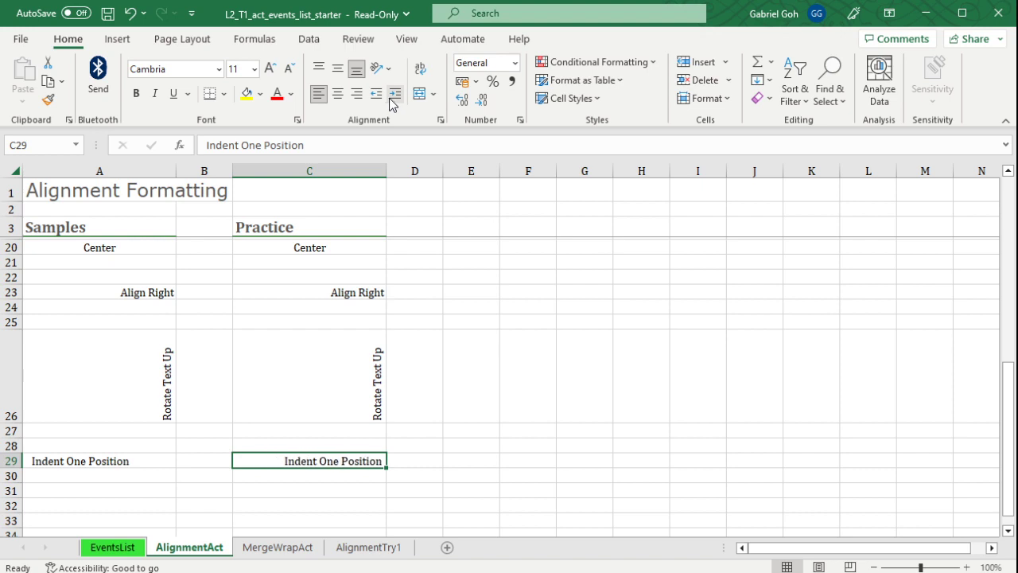
- Decrease the indent of practice cell C29 until no indent is left
left_click(372, 96)
left_click(373, 96)
left_click(372, 97)
left_click(373, 97)
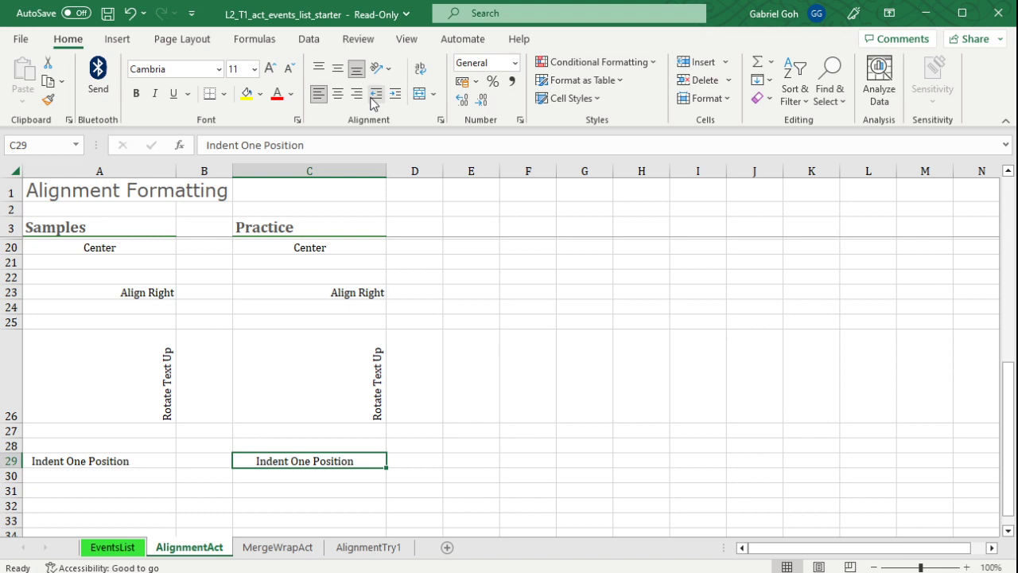
left_click(373, 96)
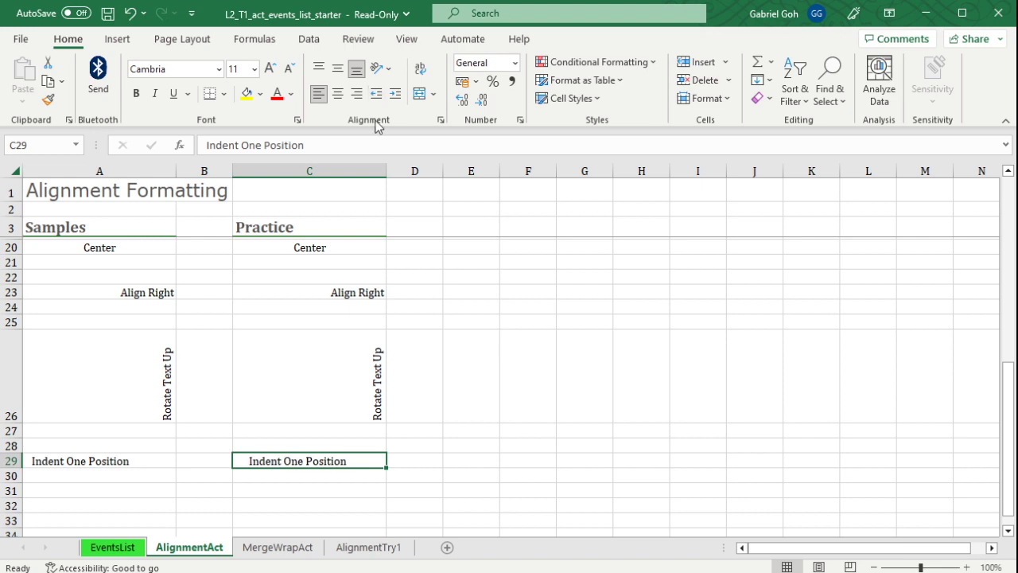
left_click(379, 97)
left_click(380, 99)
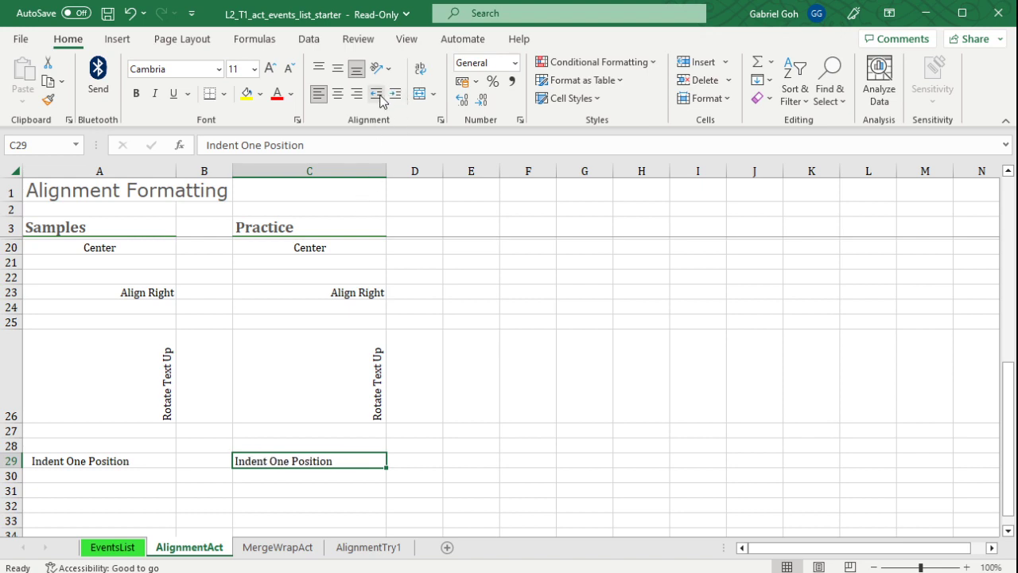
- Vary the indent of practice cell C29 up and down, ending at one level to match the sample
left_click(402, 101)
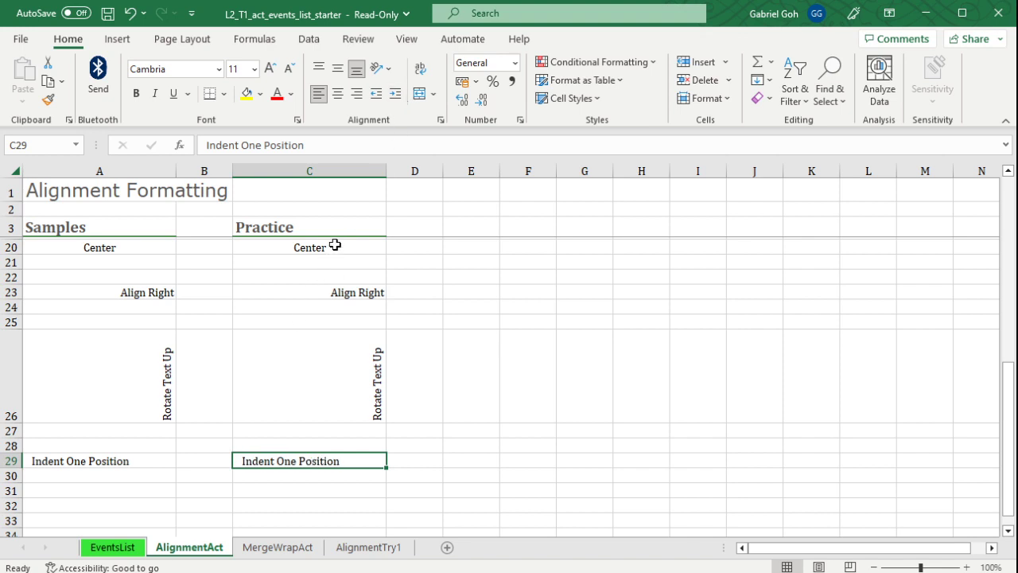
left_click(379, 99)
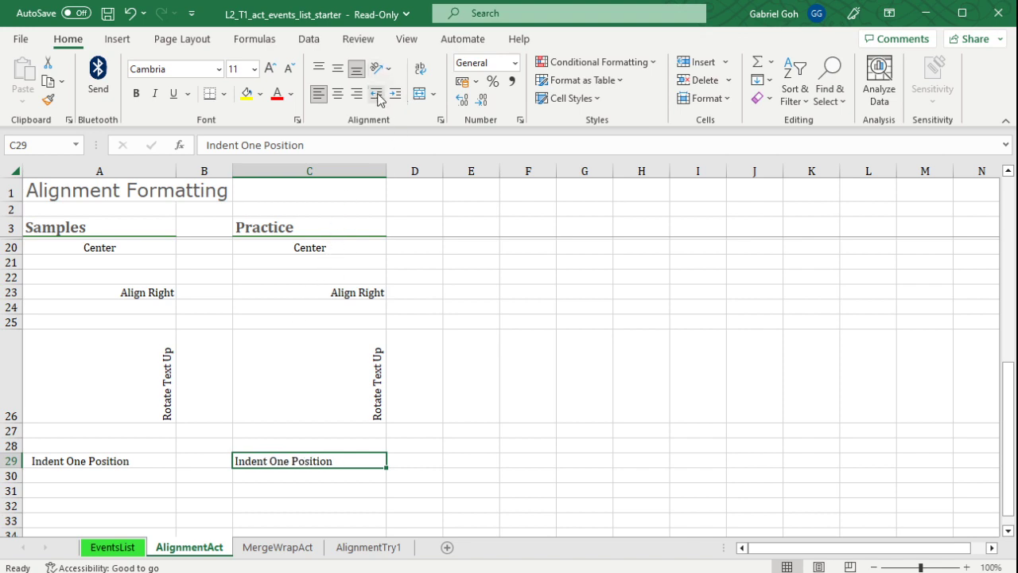
left_click(395, 94)
left_click(395, 94)
left_click(395, 94)
left_click(396, 93)
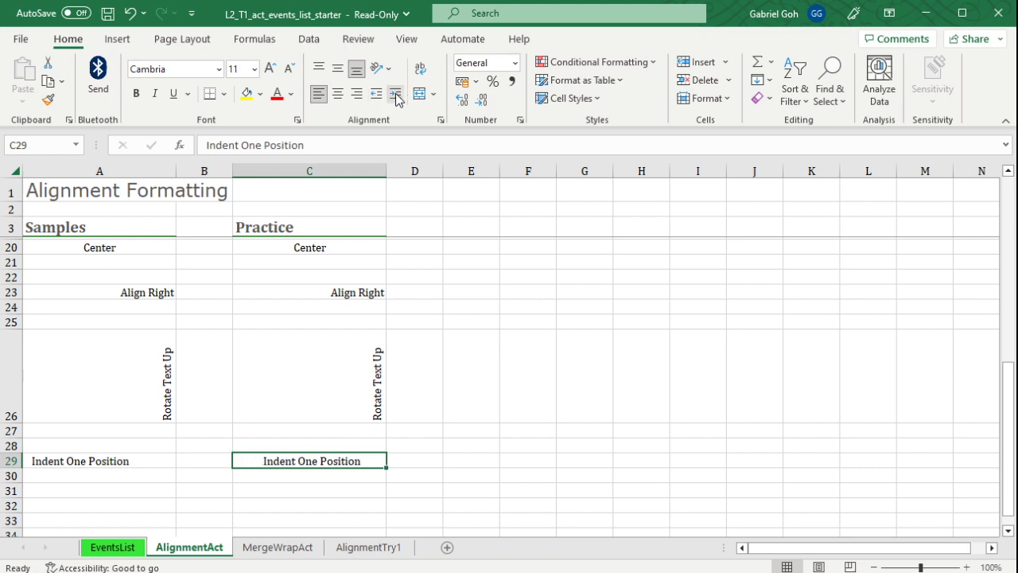
left_click(372, 101)
left_click(373, 101)
left_click(372, 101)
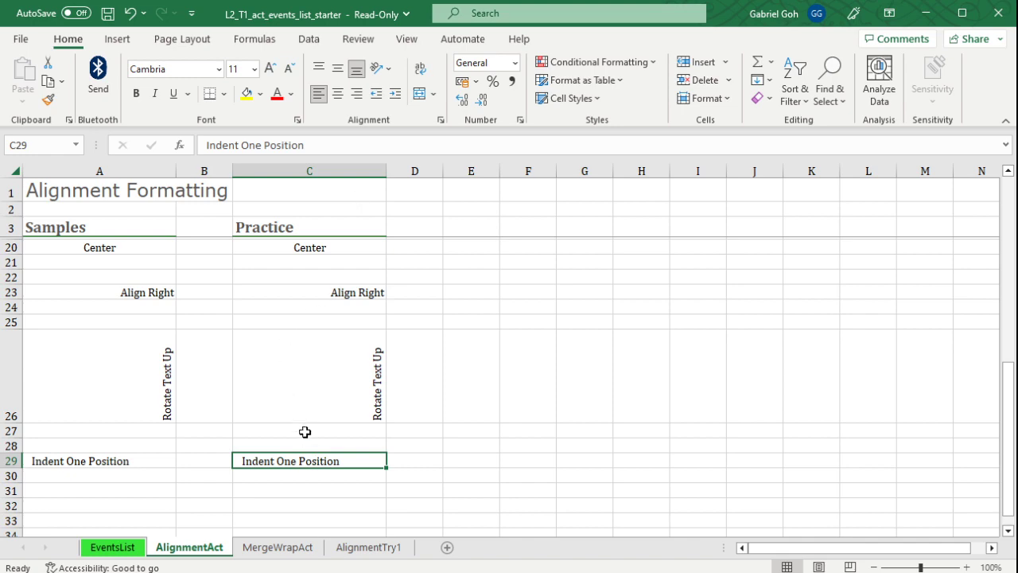
- Open the MergeWrapAct sheet and compare the merged sample in row 7 with the Centered Across Selection sample in row 10
left_click(279, 547)
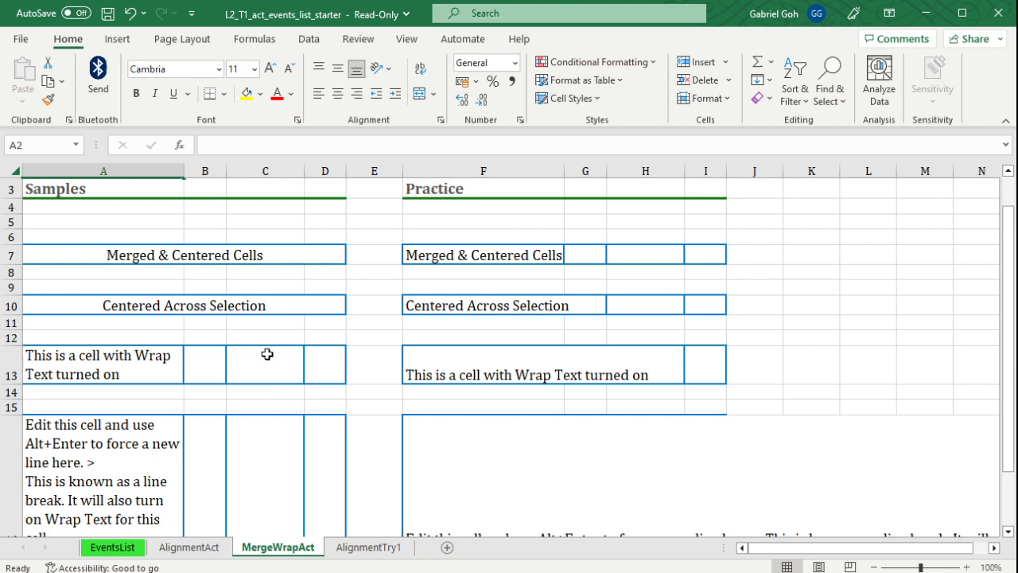
left_click(187, 257)
left_click(200, 305)
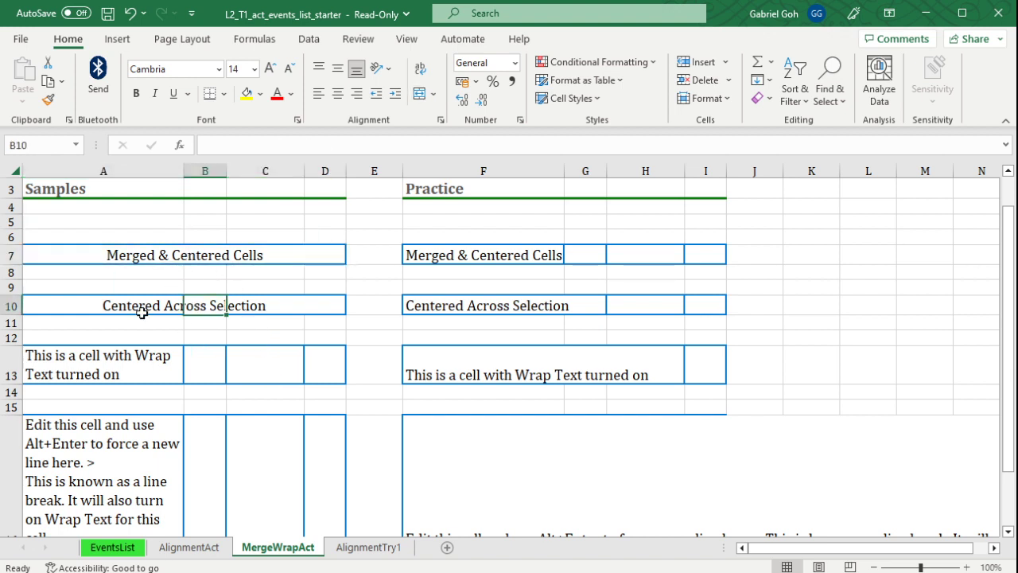
left_click_drag(143, 311, 120, 310)
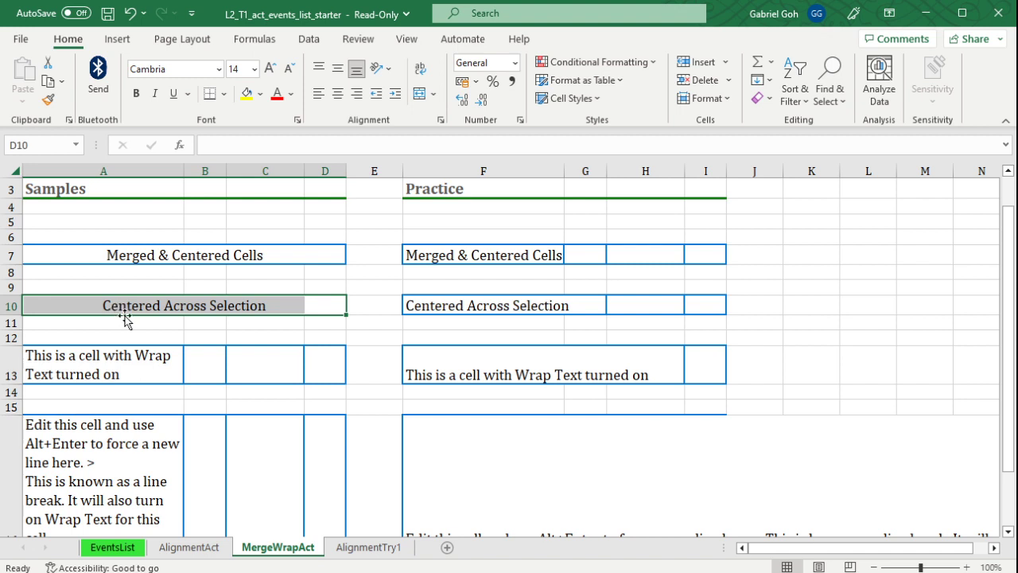
left_click(141, 259)
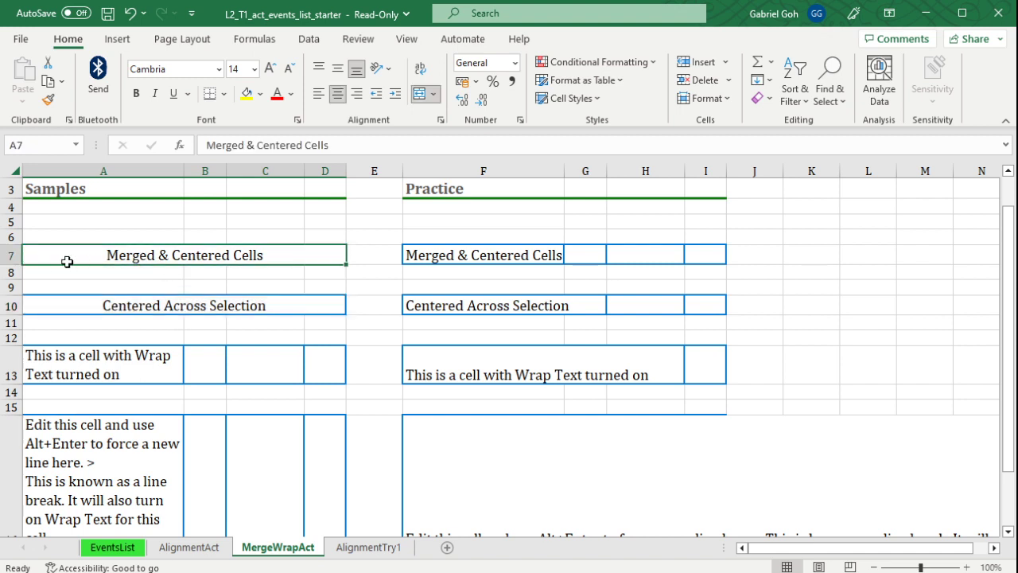
- Merge and center practice cells F7:I7, then check the column cells above them in row 6
left_click_drag(432, 257, 706, 253)
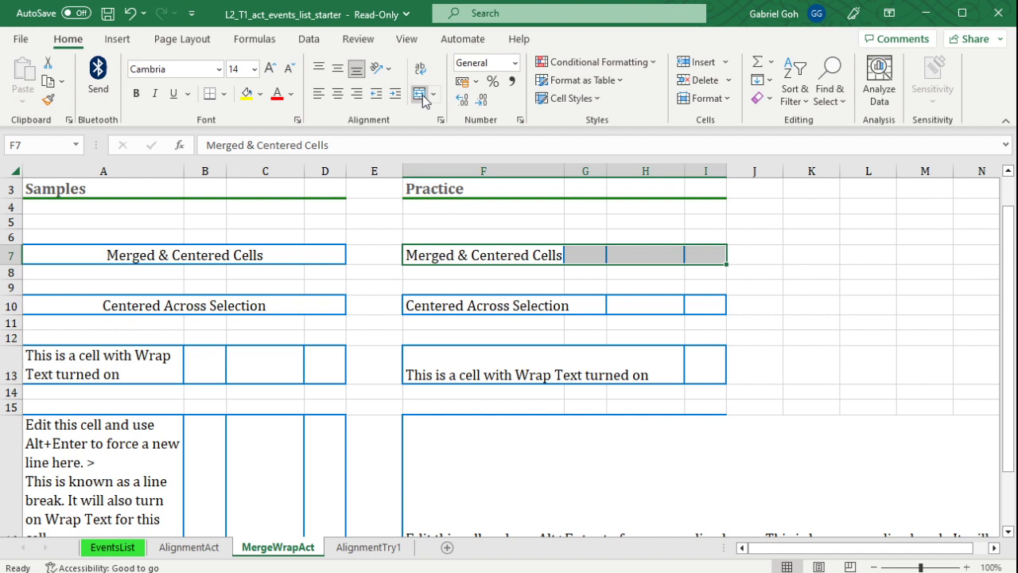
left_click(419, 94)
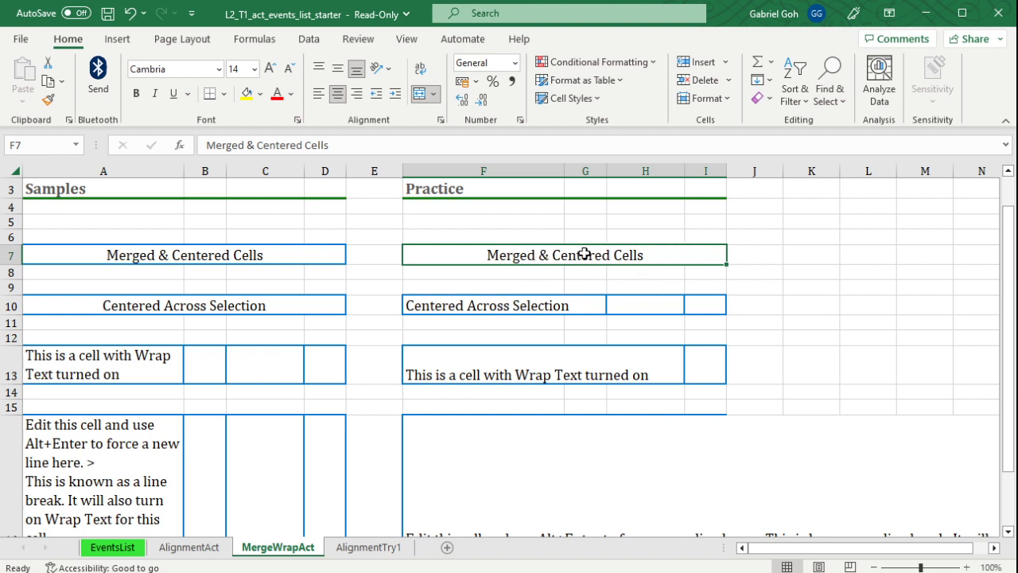
left_click(533, 235)
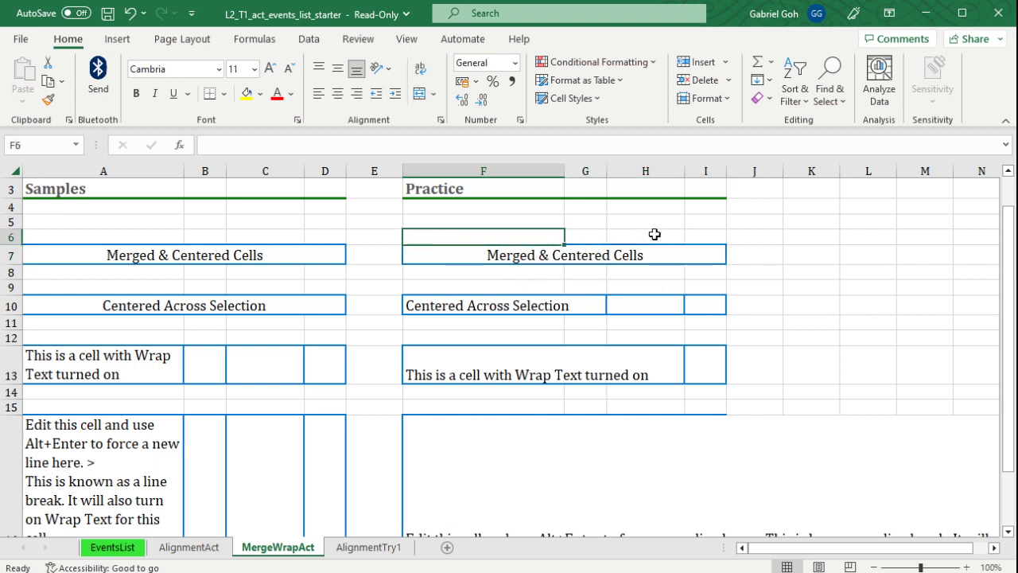
left_click(593, 232)
left_click(650, 232)
left_click(717, 236)
left_click(662, 237)
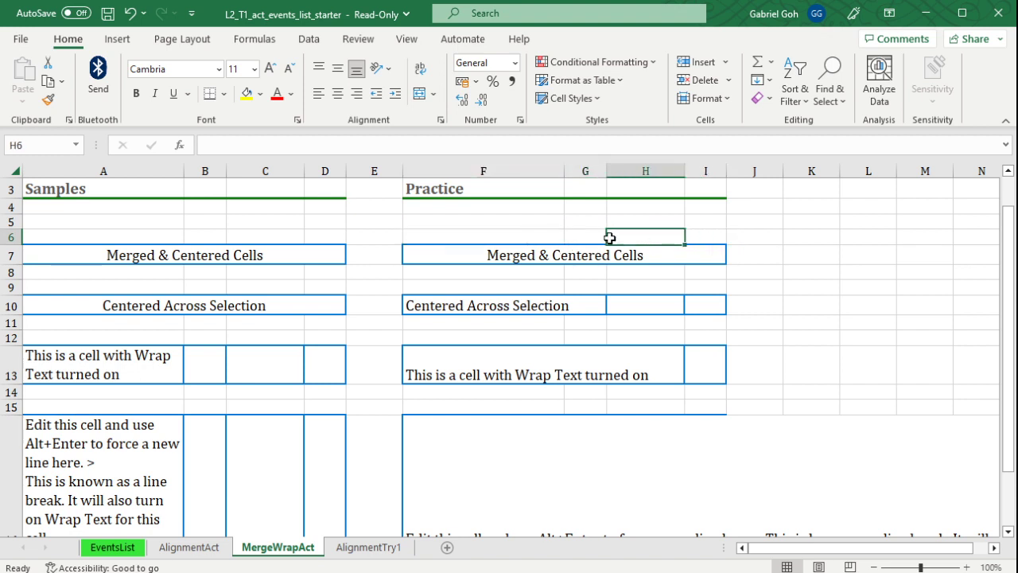
- Move from cell F6 down into row 7 to check how the merged practice cell is selected
left_click(507, 237)
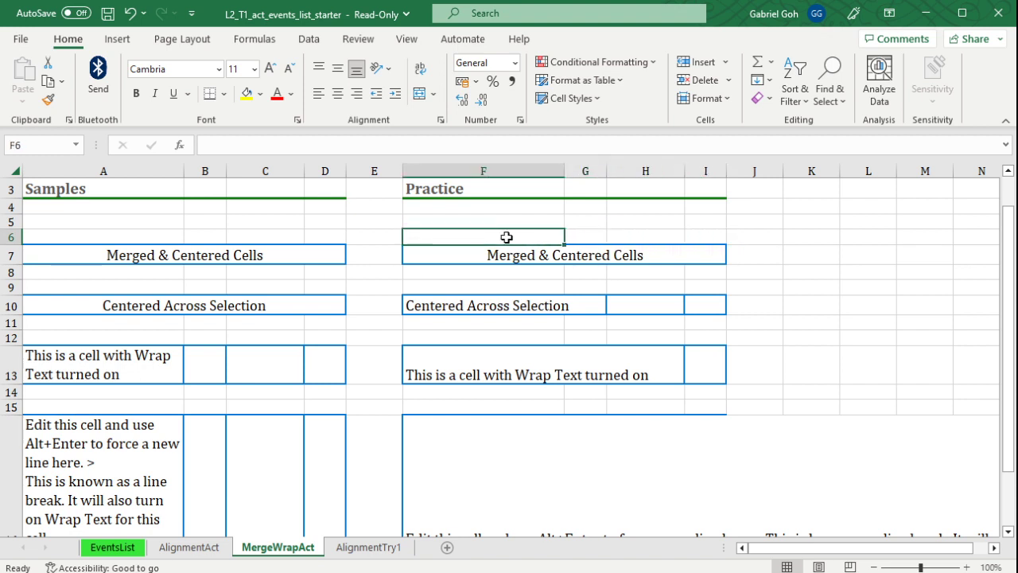
key("Down")
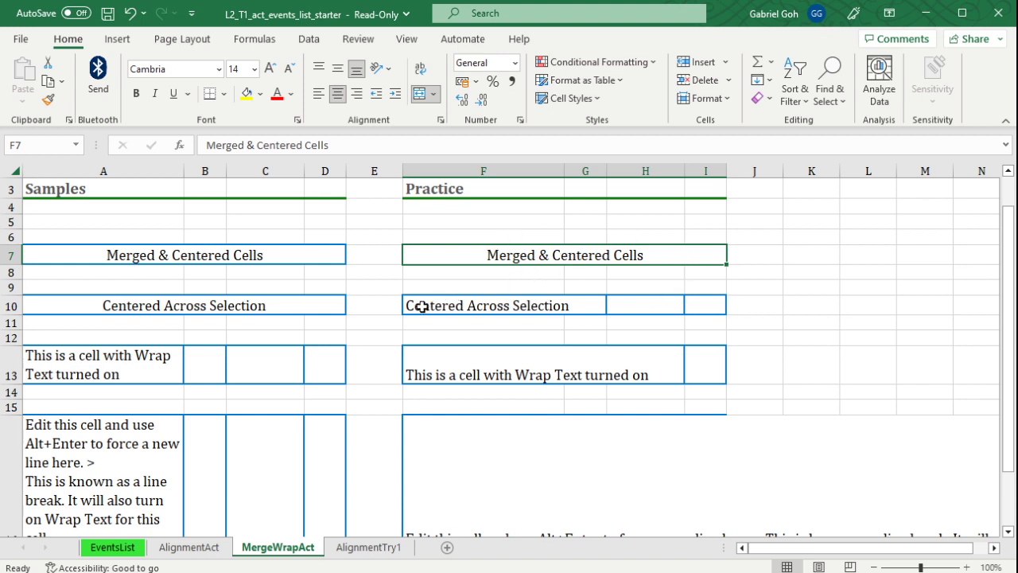
- Select practice cells F10:I10 and increase their indent by 12 levels to approximate the Centered Across Selection sample
left_click_drag(422, 306, 706, 308)
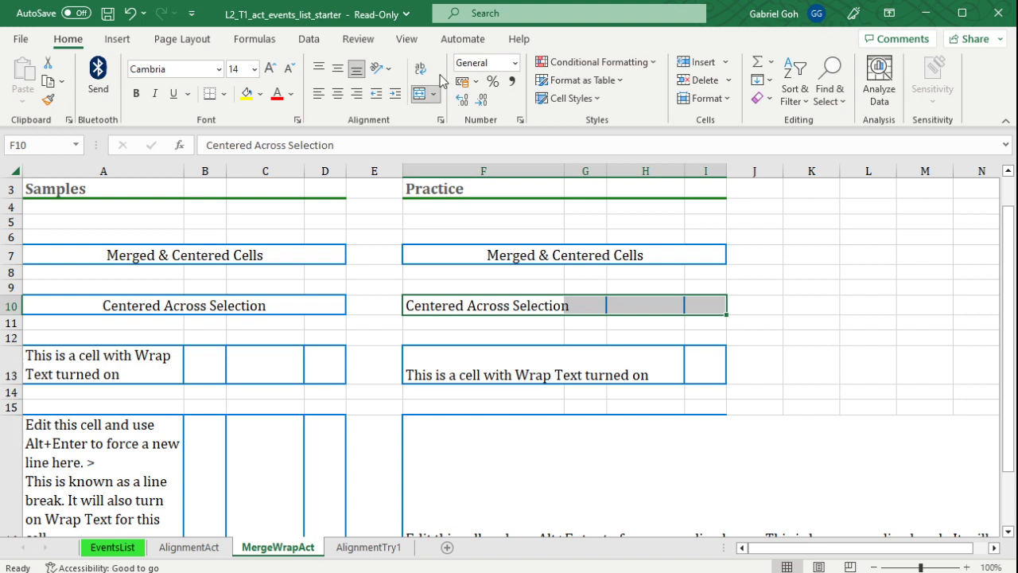
left_click(443, 122)
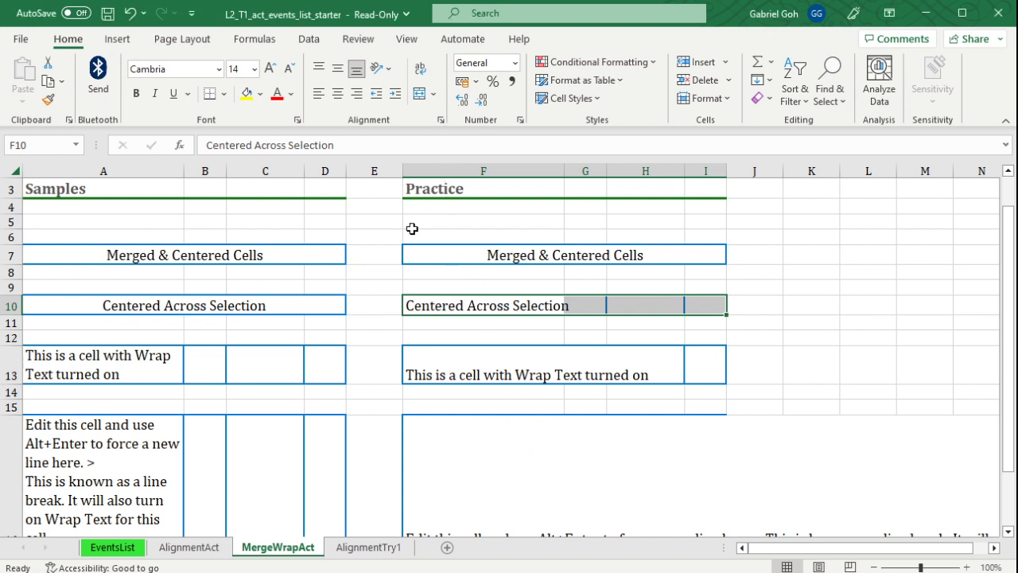
left_click(402, 95)
left_click(401, 96)
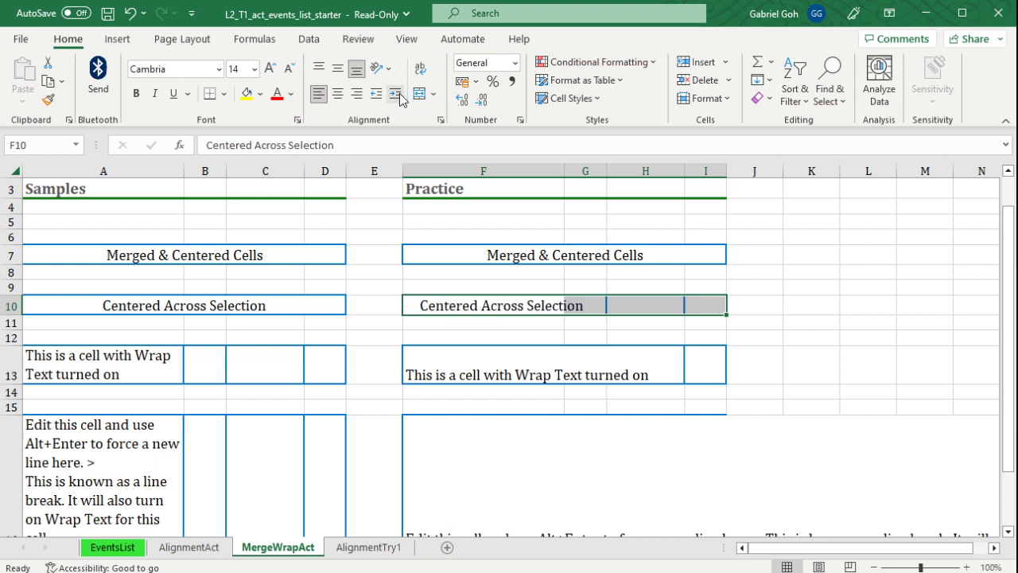
left_click(401, 95)
left_click(400, 96)
left_click(400, 95)
left_click(400, 95)
left_click(400, 96)
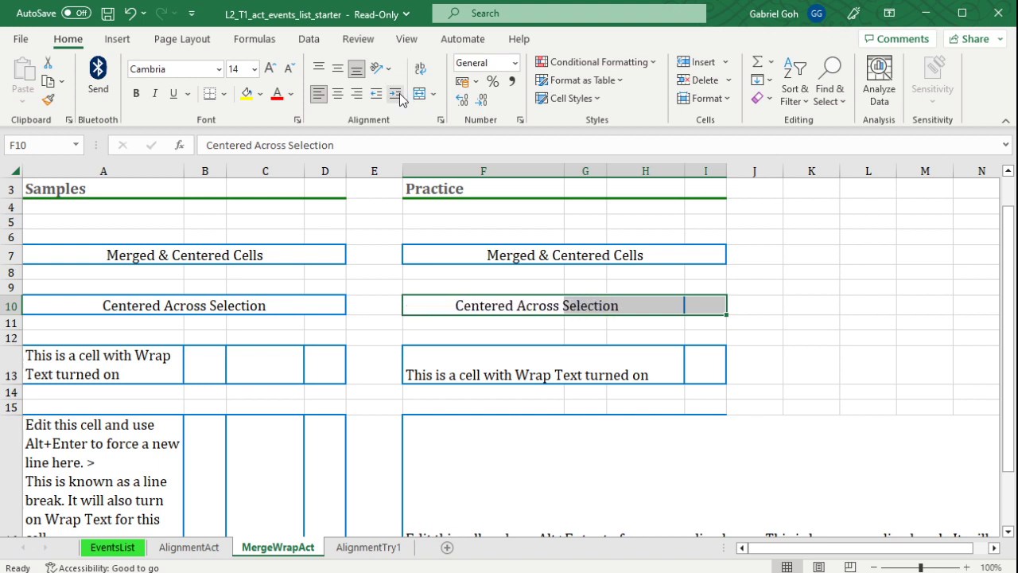
left_click(400, 95)
left_click(400, 95)
left_click(401, 96)
left_click(400, 96)
left_click(400, 95)
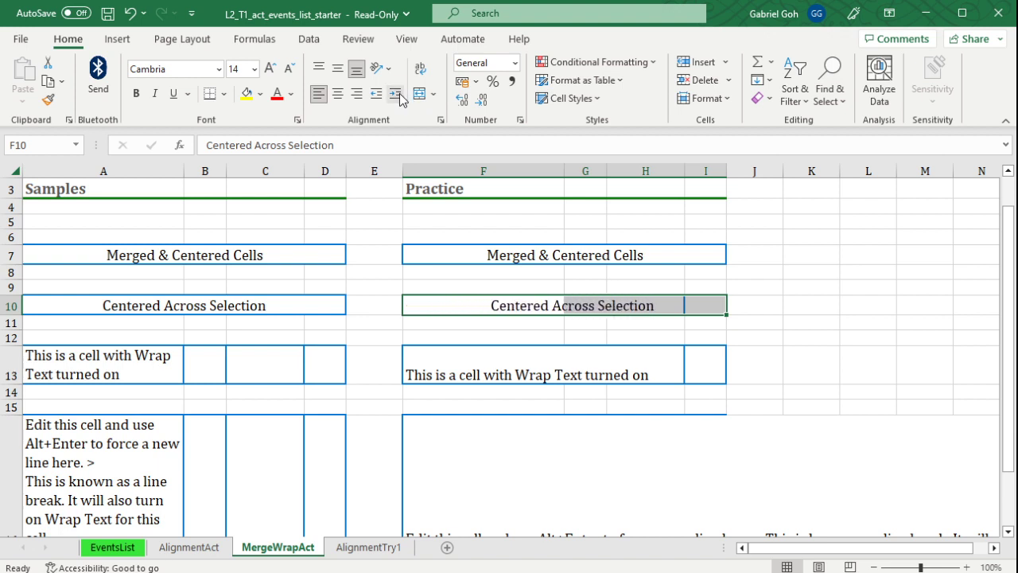
- Turn on Wrap Text for practice cell F13 to match the sample in A13
left_click(429, 363)
left_click_drag(436, 367, 525, 365)
left_click(622, 420)
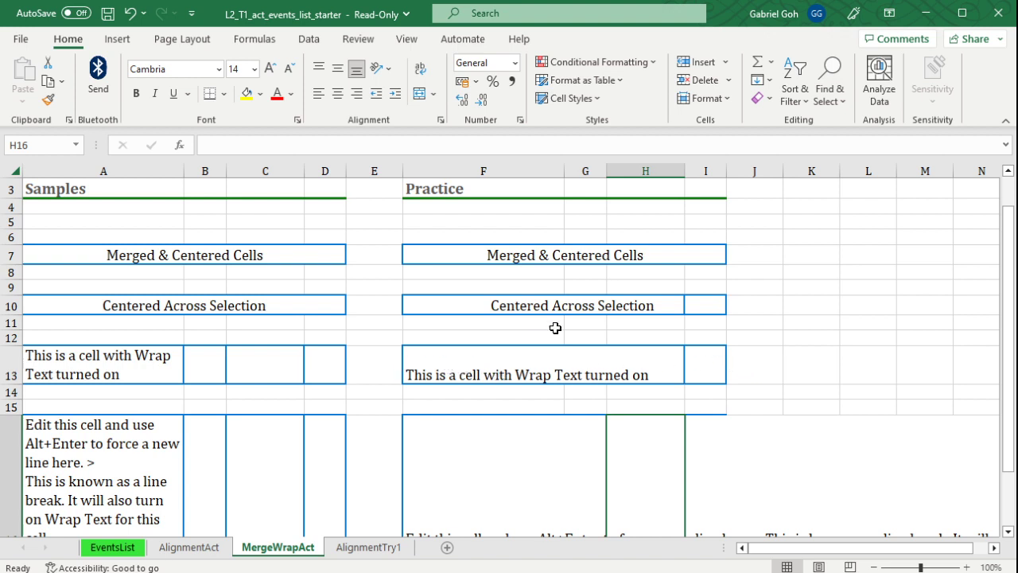
left_click(454, 357)
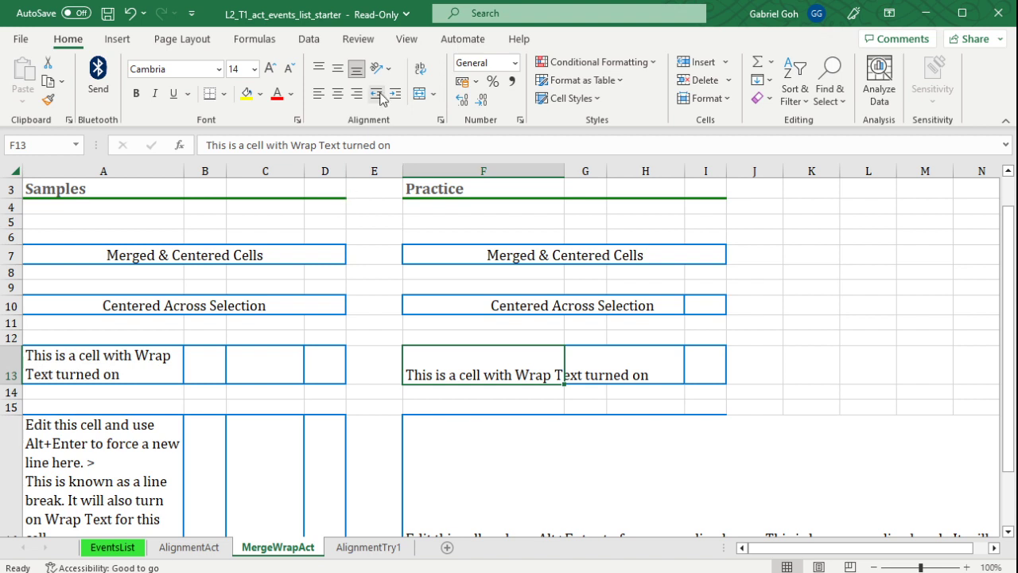
left_click(427, 74)
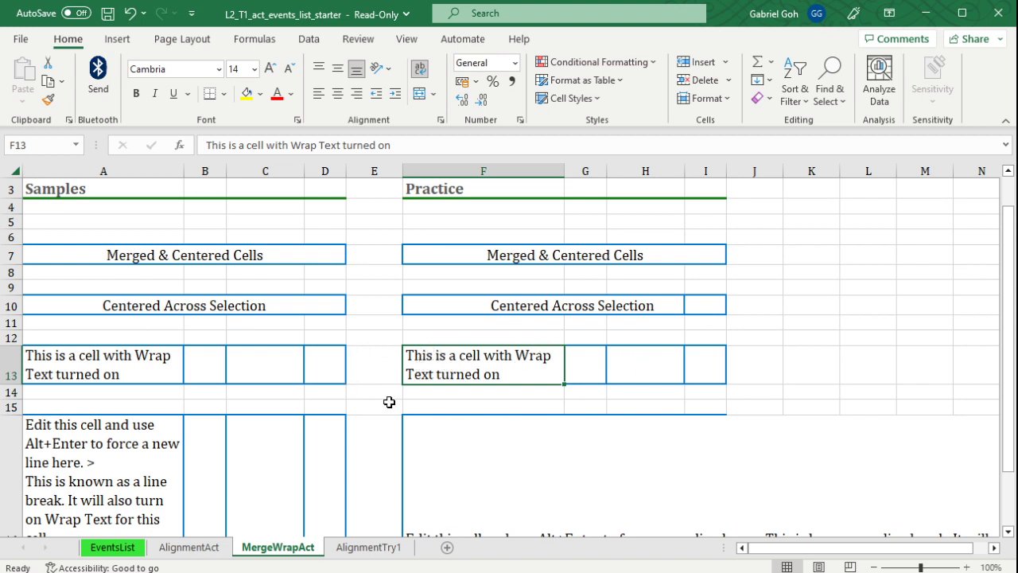
- Turn on Wrap Text for practice cell F16, which holds the line break text
scroll(389, 402, "down", 2)
scroll(389, 401, "up", 1)
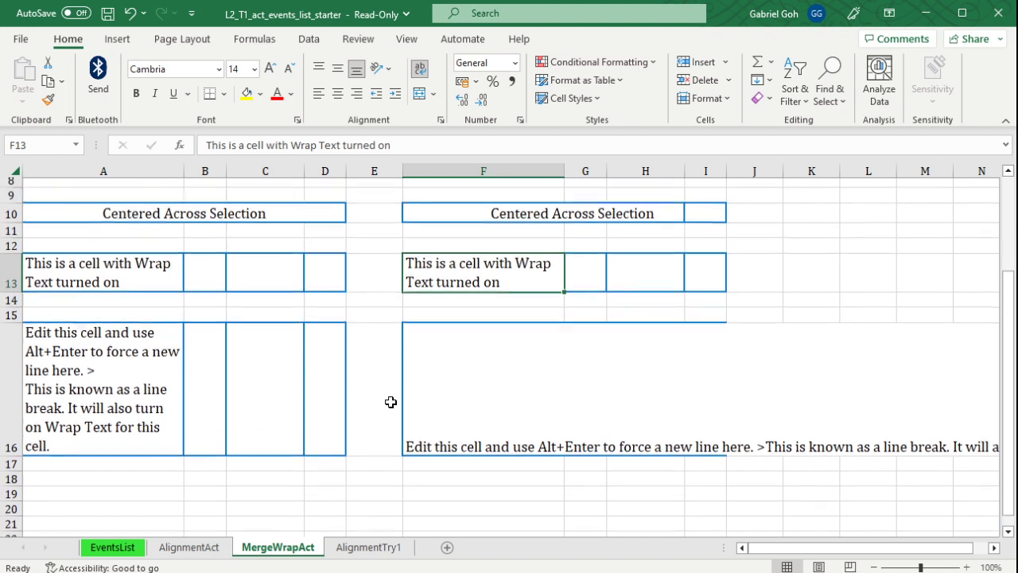
left_click(505, 375)
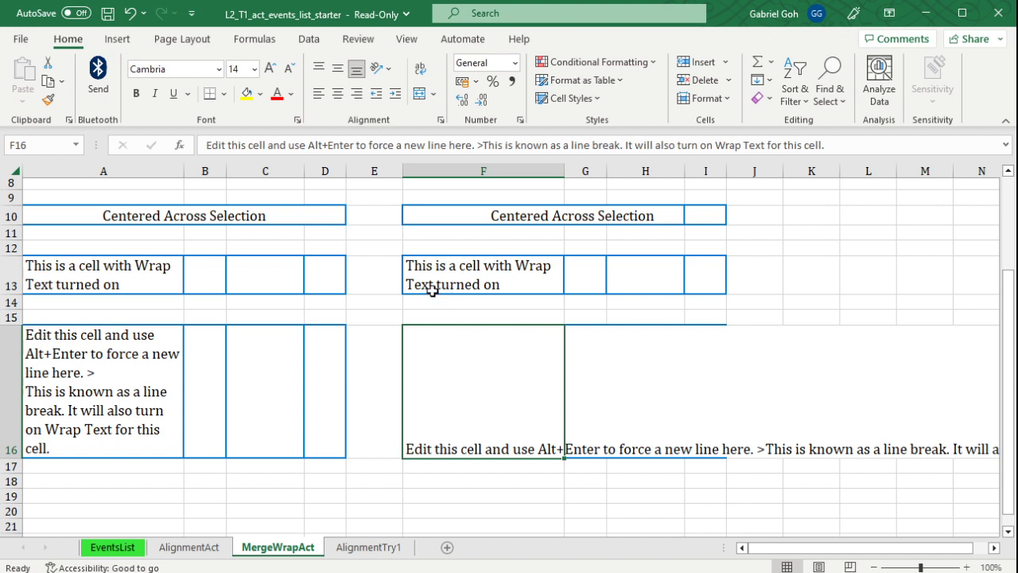
key("alt+h")
key("w")
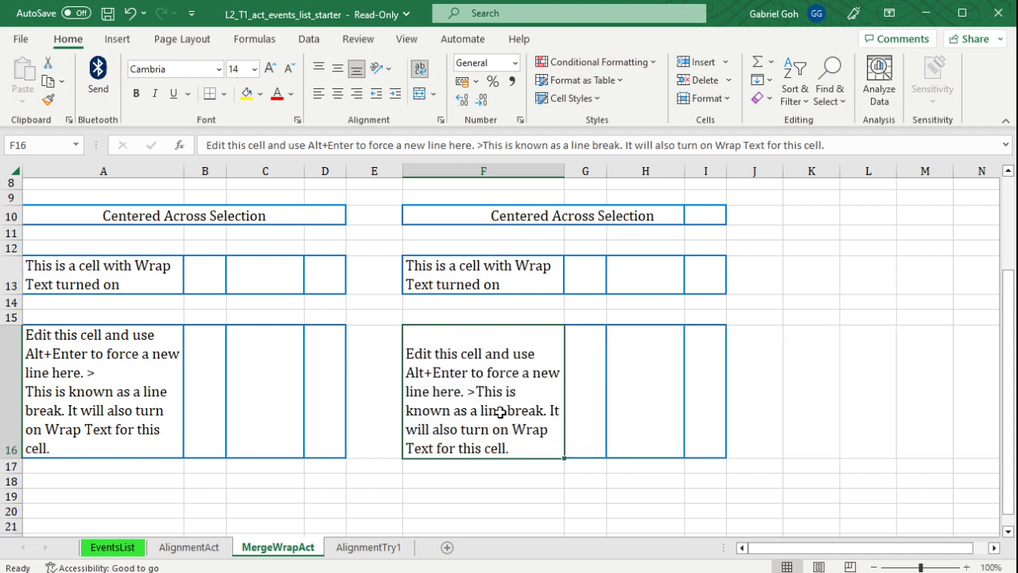
- Edit practice cell F16 and insert two line breaks after the ">", leaving an empty line before "This is known as a line break"
double_click(475, 390)
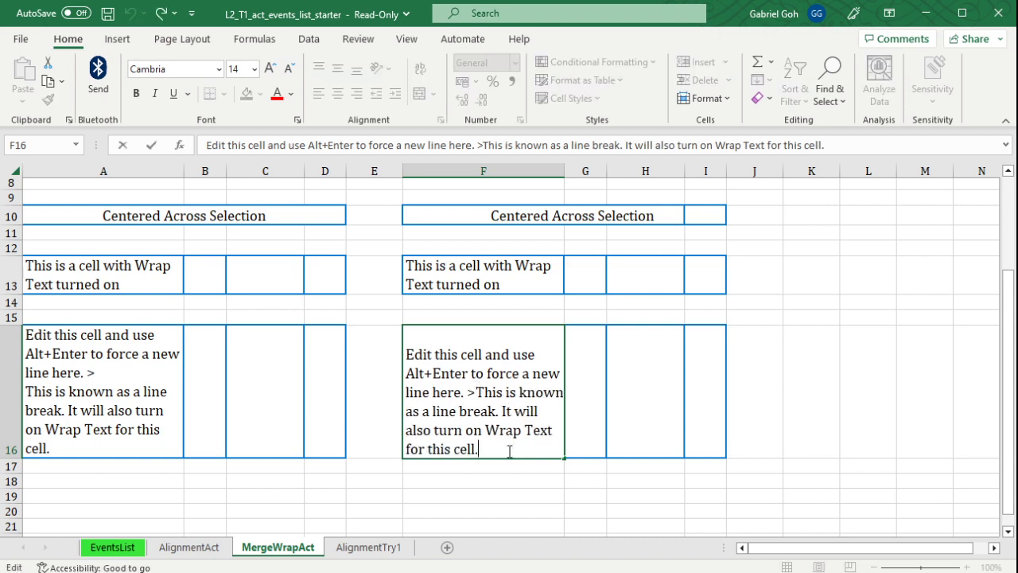
scroll(518, 443, "down", 2)
scroll(516, 437, "up", 2)
left_click(496, 447)
key("alt+Return")
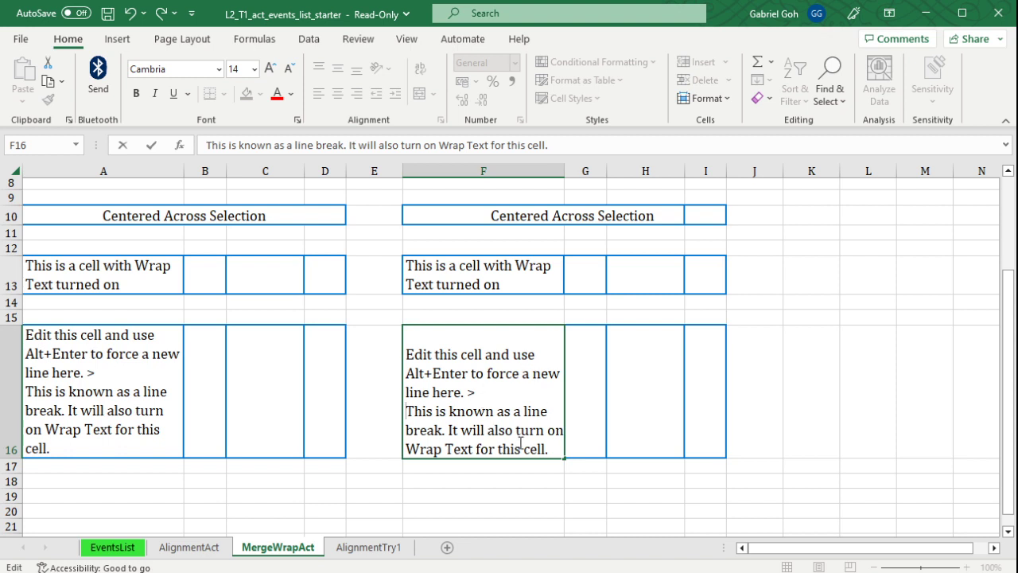
key("alt+Return")
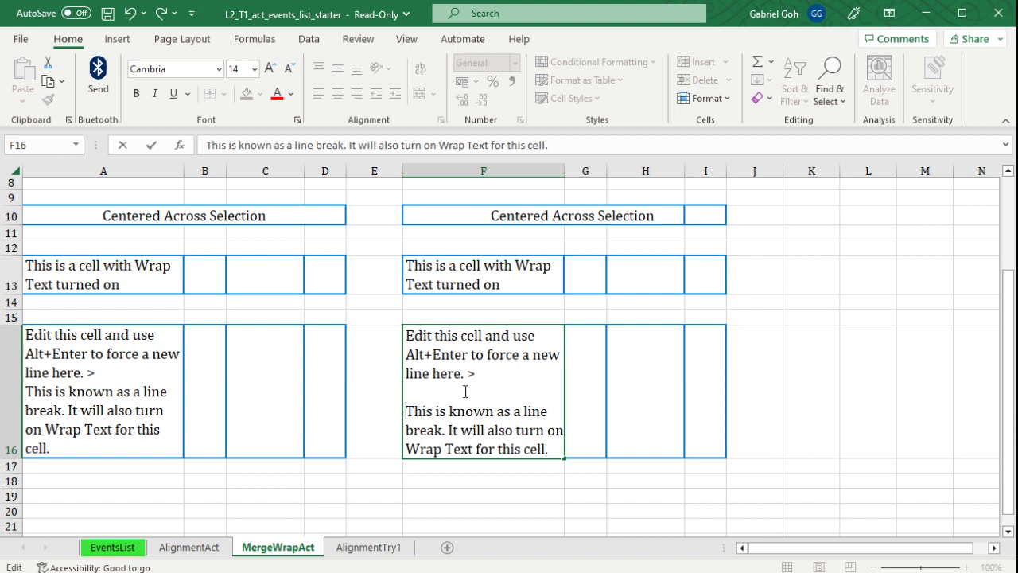
left_click(479, 389)
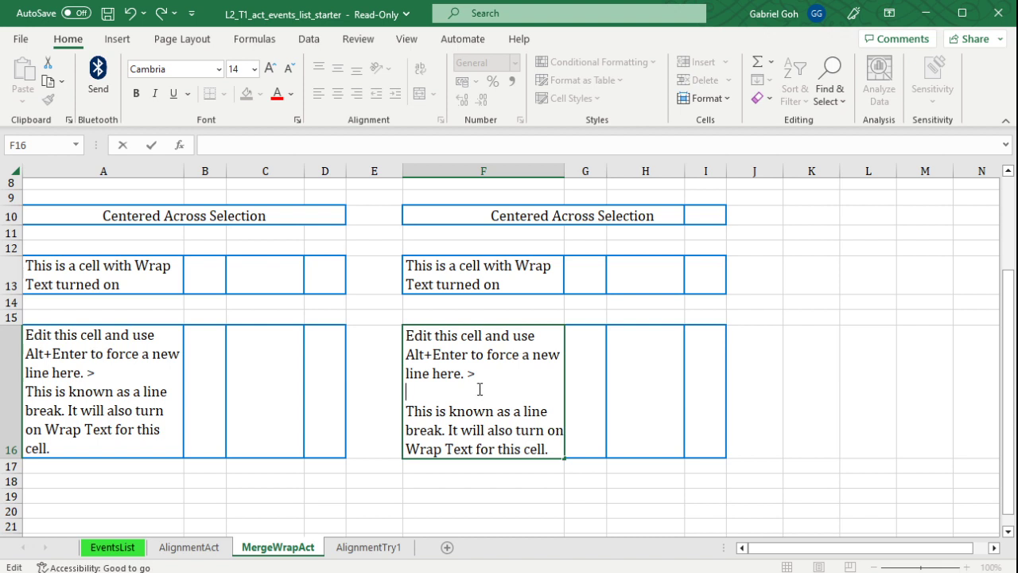